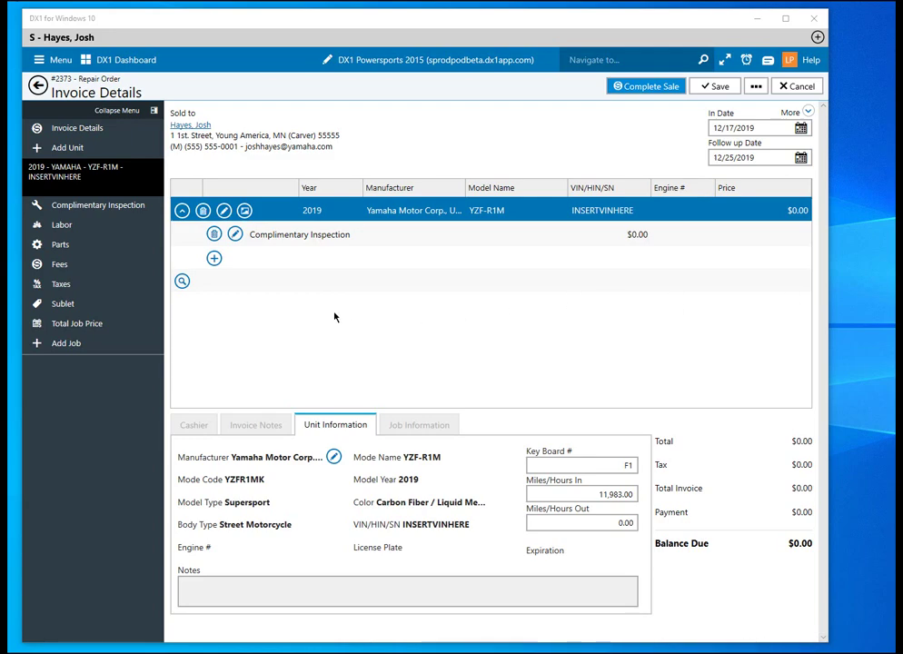
# Step: Add a job of type Service Manager Pro to the 2019 Yamaha YZF-R1M unit and switch to the Service Manager Pro browser window
pyautogui.click(215, 259)
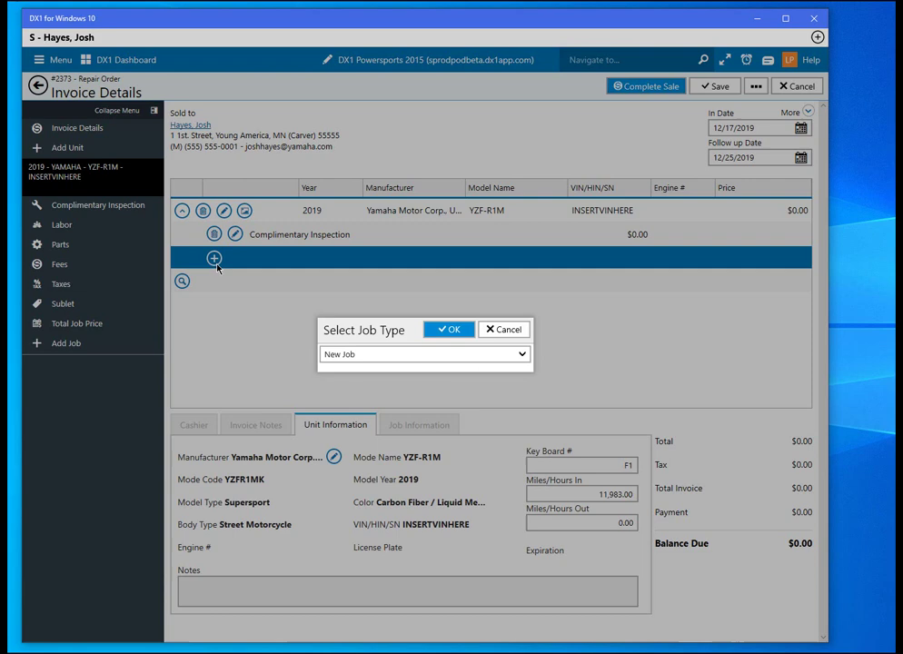
pyautogui.click(431, 354)
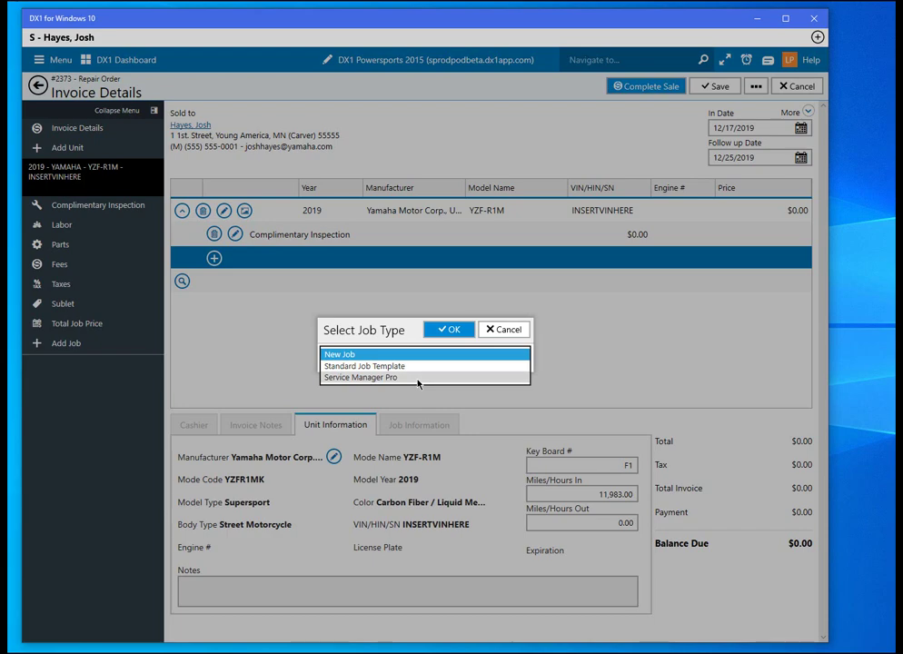
pyautogui.click(417, 380)
pyautogui.click(448, 331)
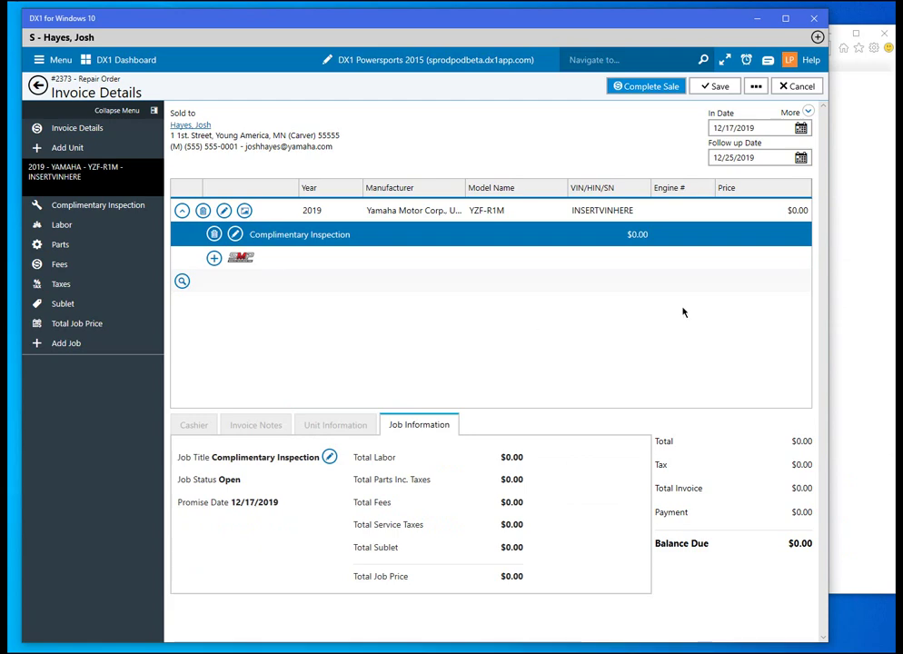
pyautogui.click(851, 213)
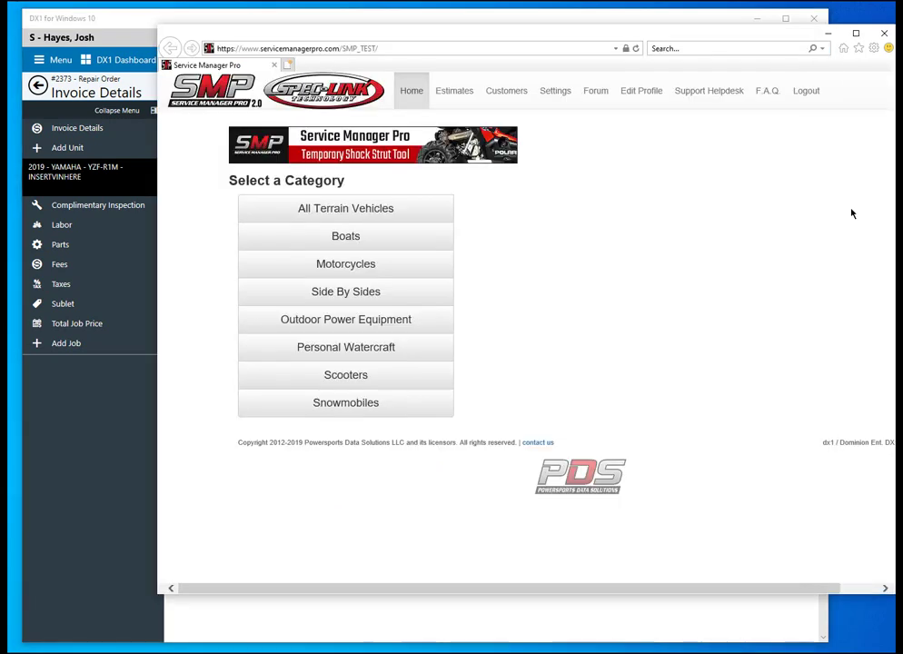
# Step: Choose the Motorcycles category and Yamaha as the manufacturer
pyautogui.click(342, 265)
pyautogui.scroll(-2, 352, 327)
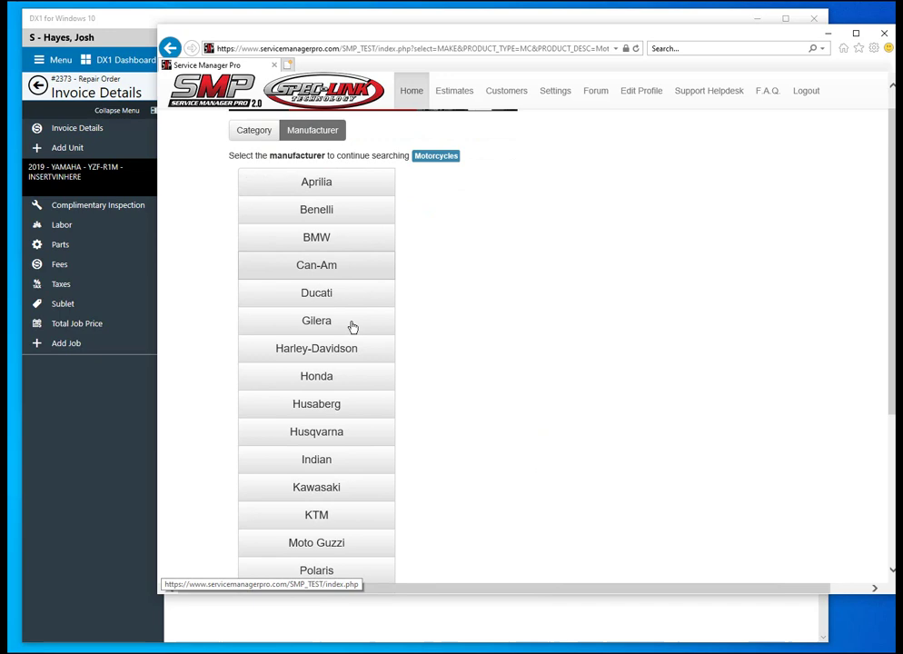
pyautogui.scroll(-2, 400, 454)
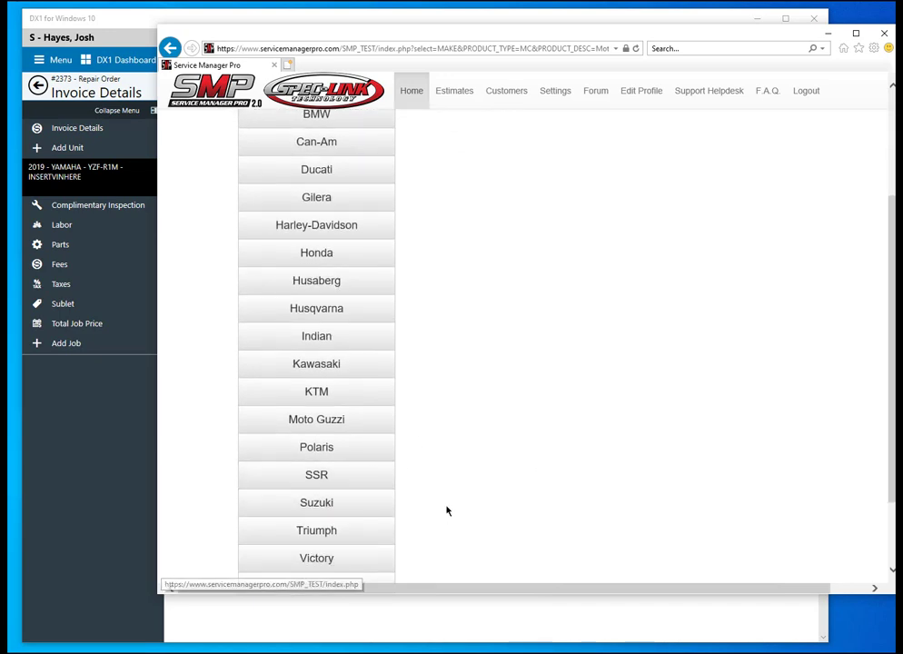
pyautogui.scroll(-2, 448, 509)
pyautogui.click(304, 488)
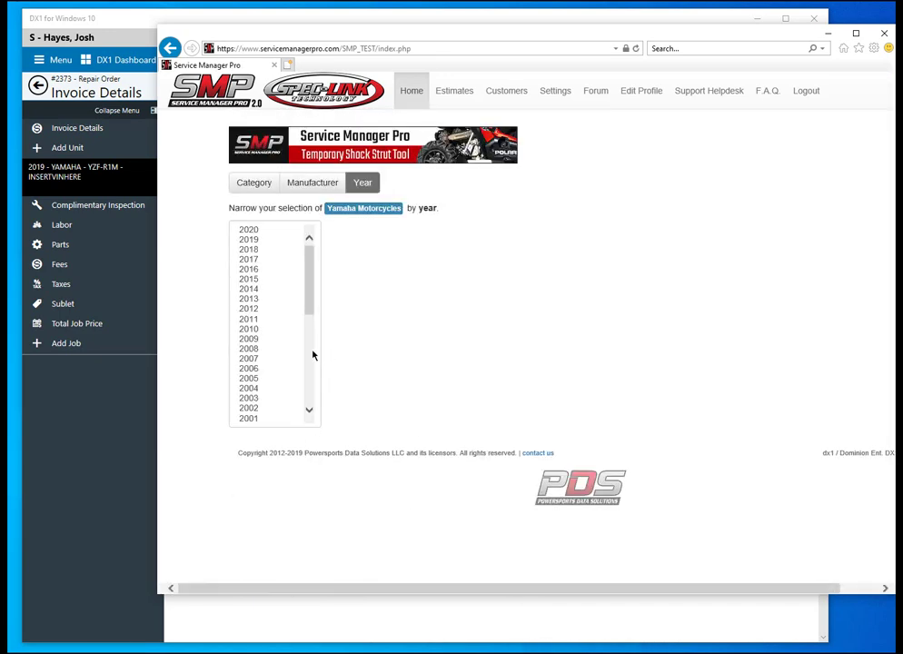
# Step: Narrow the Yamaha motorcycles to year 2019 and select the model YZFR1MK (YZF-R1M)
pyautogui.click(258, 242)
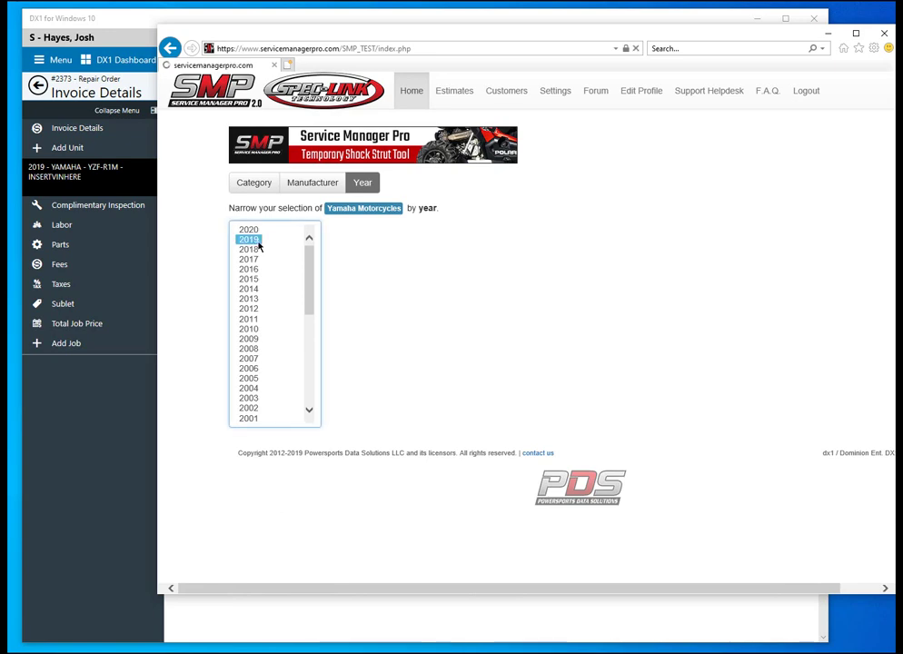
pyautogui.scroll(-15, 309, 301)
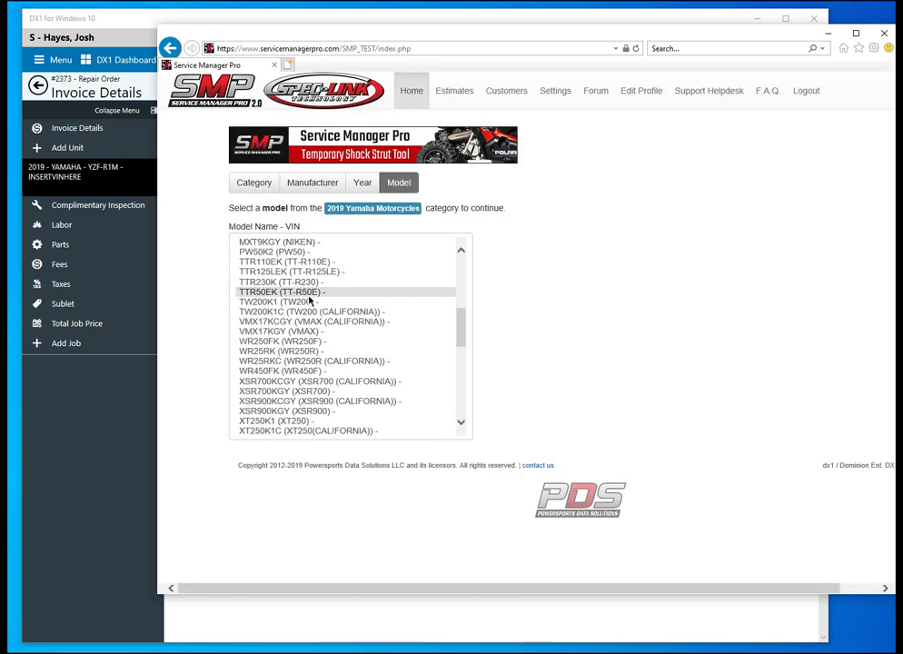
pyautogui.scroll(-3, 308, 300)
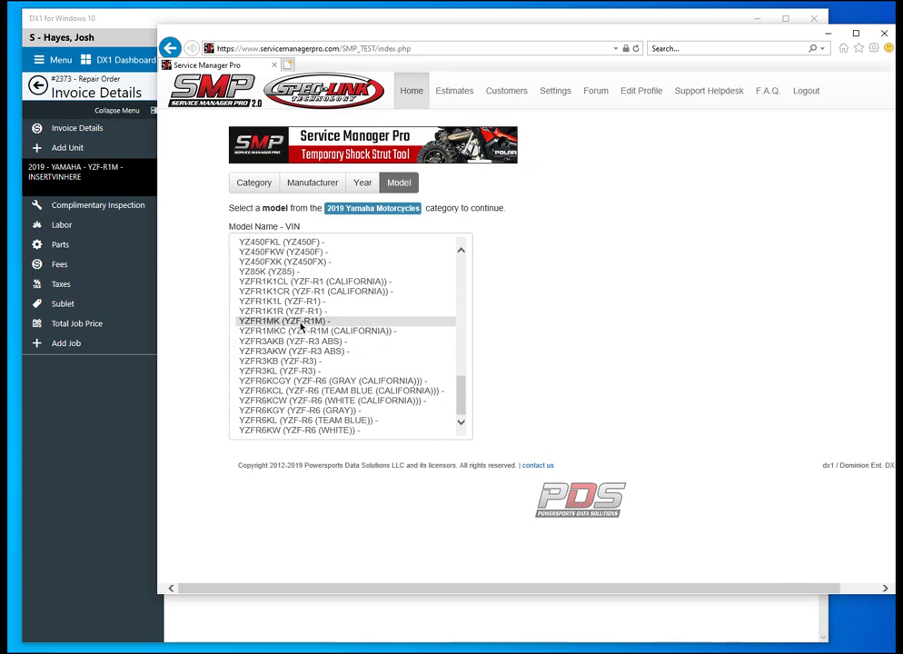
pyautogui.click(300, 322)
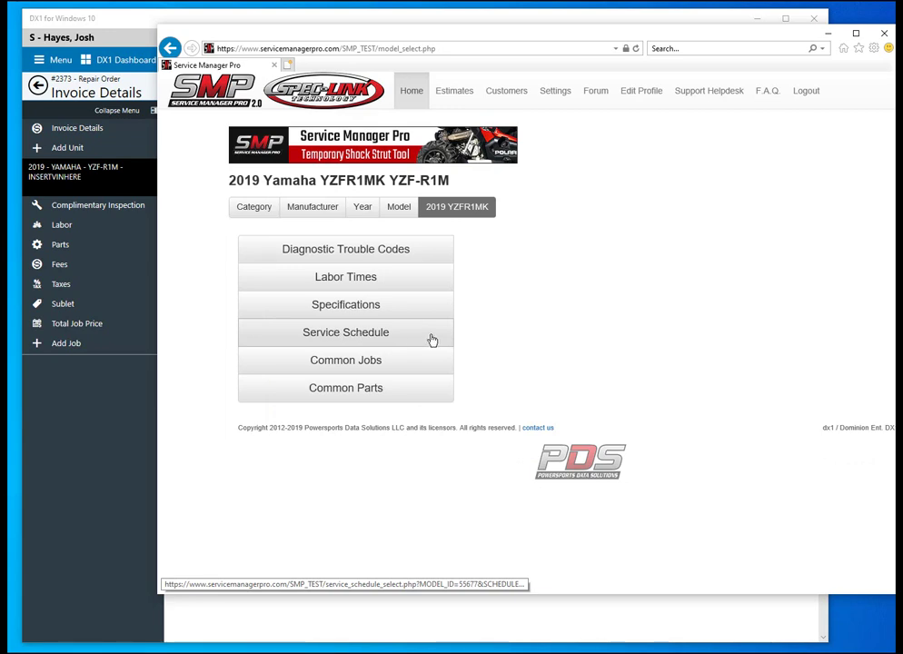
# Step: Select the 12000-mile service from the 600-24000 mile range of the service schedule and proceed to its options
pyautogui.click(353, 334)
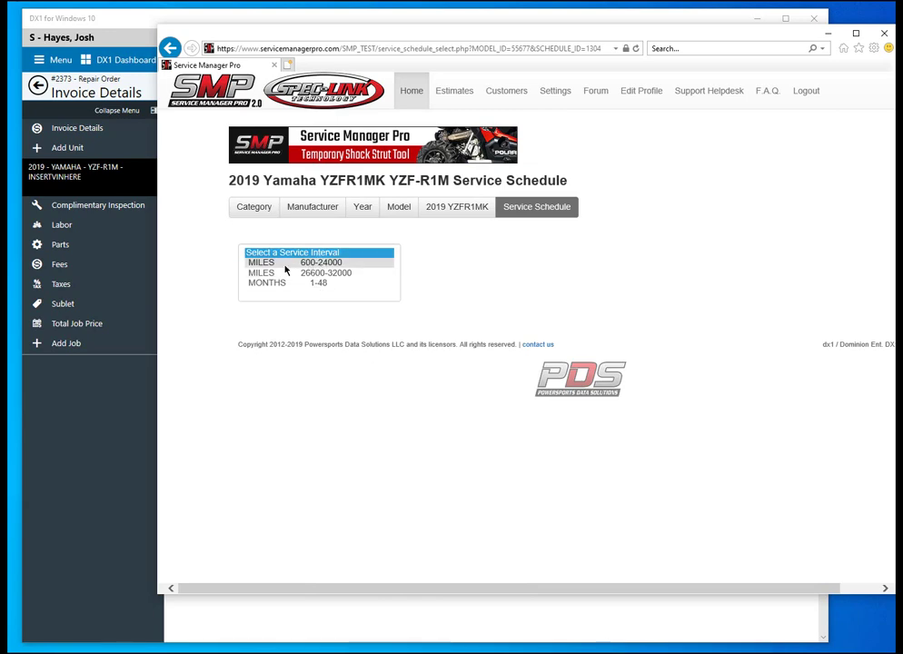
pyautogui.click(285, 263)
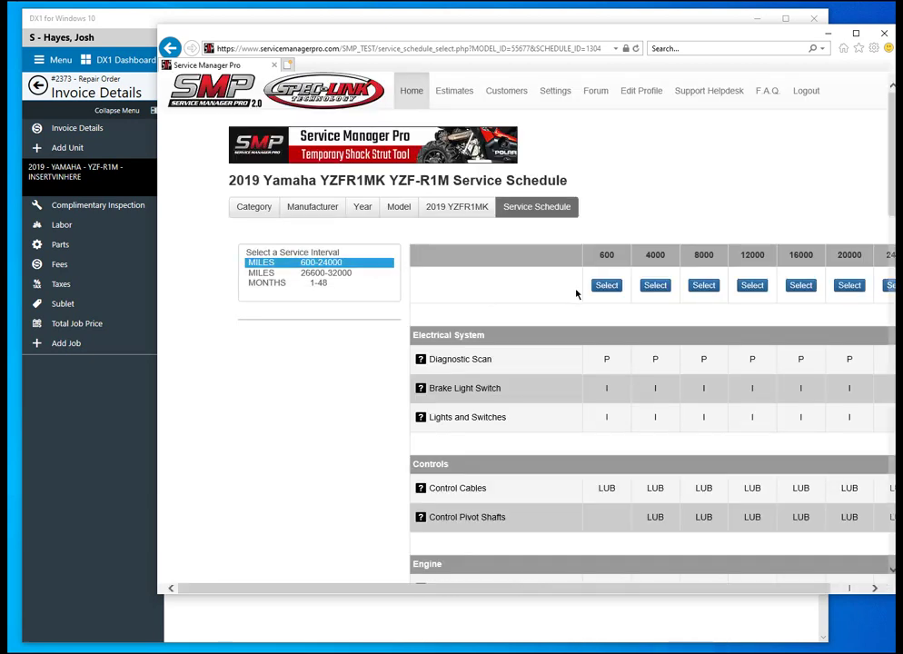
pyautogui.click(758, 290)
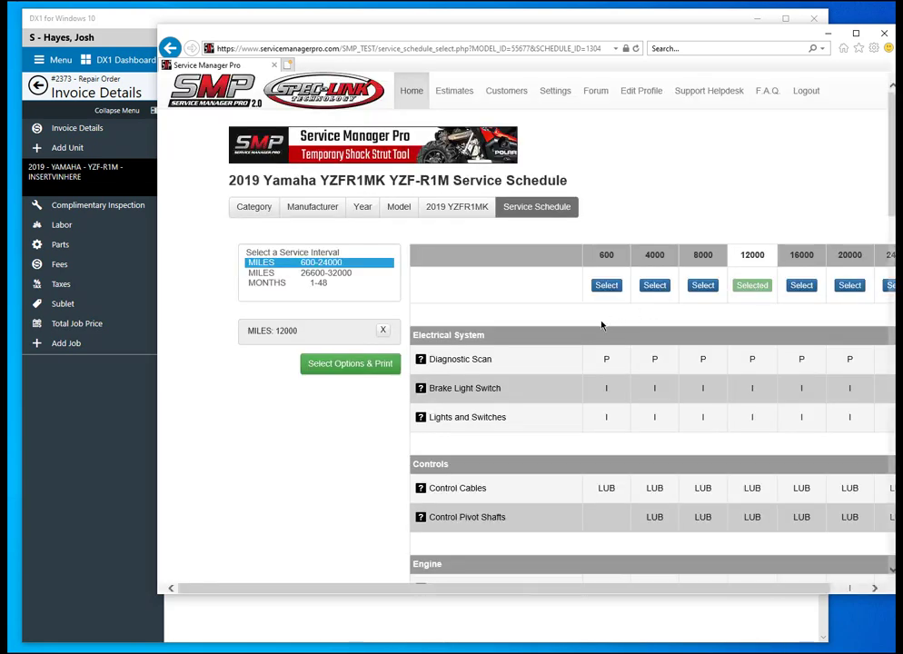
pyautogui.click(359, 365)
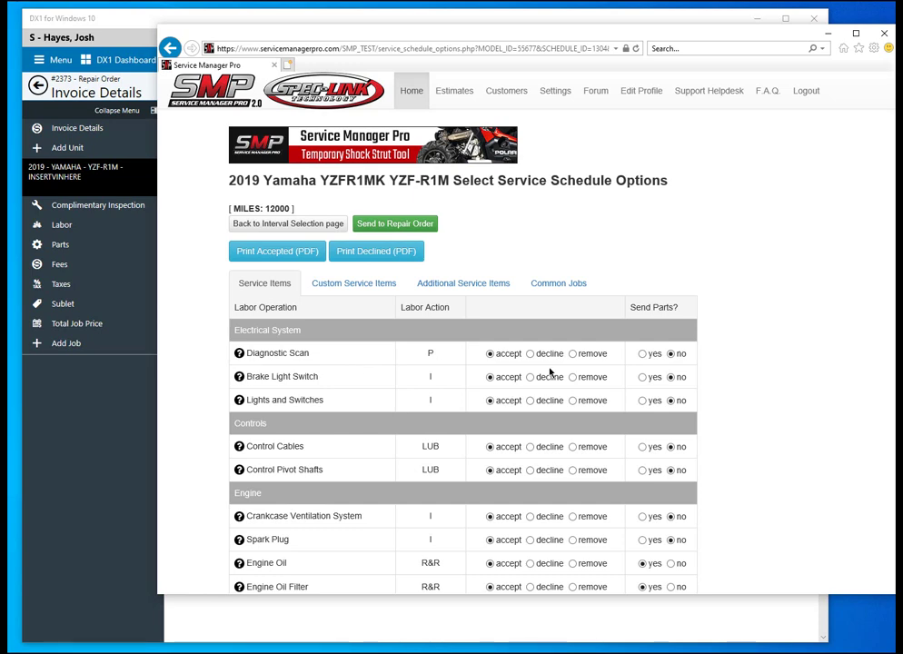
# Step: Set Send Parts to yes for Spark Plug and Brake Pads/Shoes in the service items
pyautogui.scroll(-2, 766, 377)
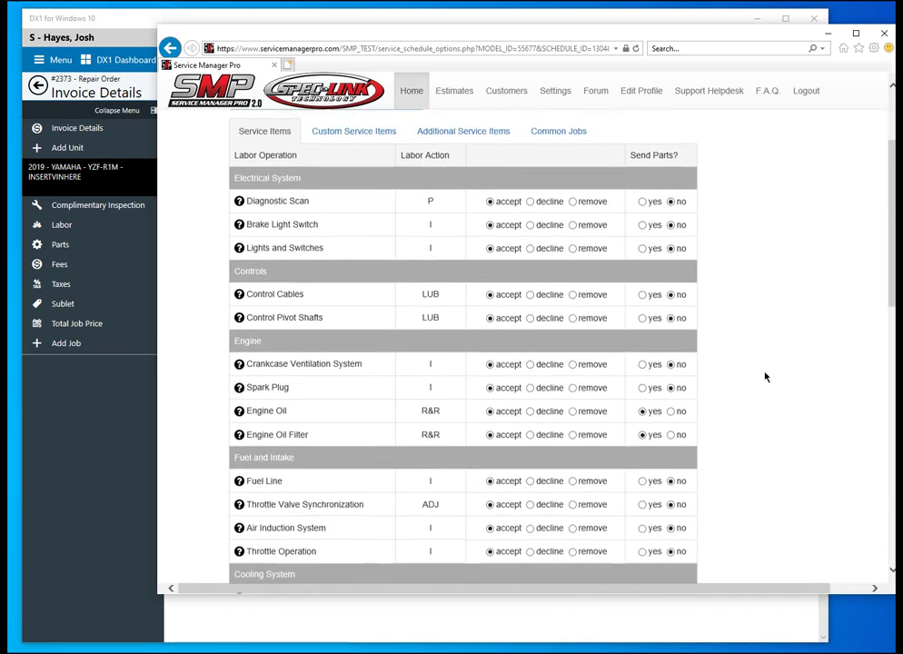
pyautogui.scroll(-1, 765, 377)
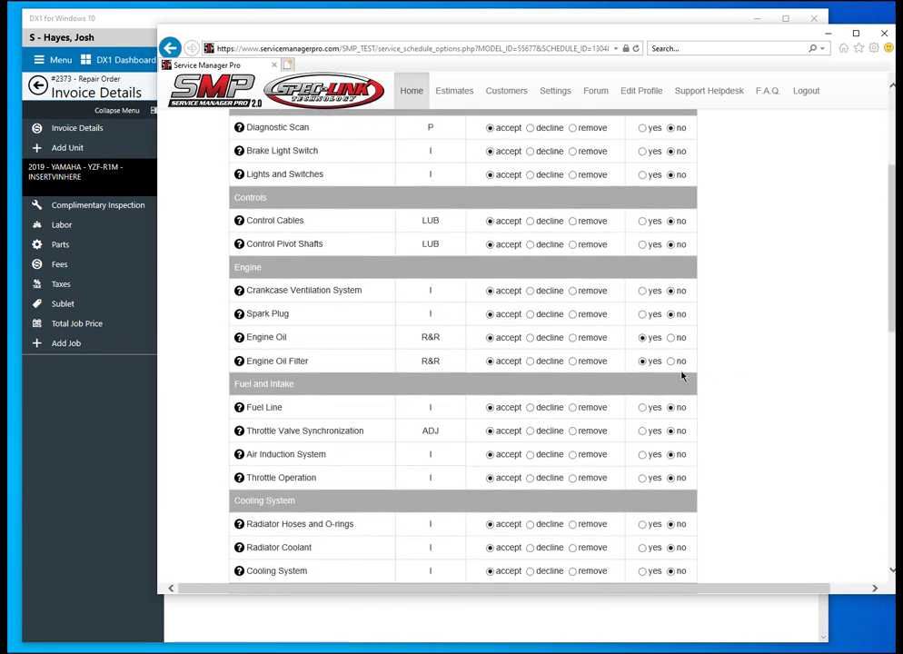
pyautogui.click(642, 314)
pyautogui.scroll(-3, 378, 380)
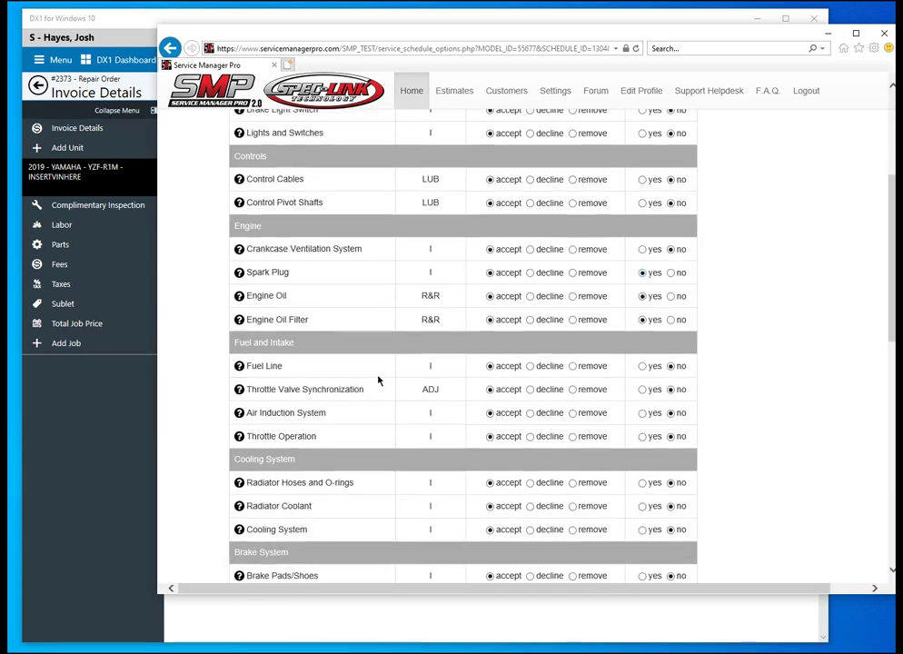
pyautogui.scroll(-2, 378, 380)
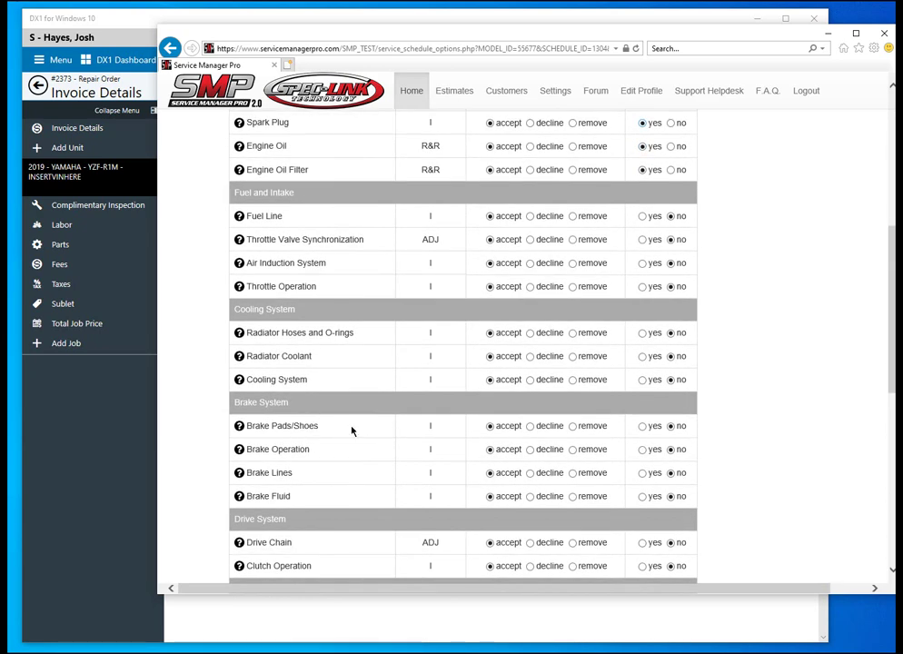
pyautogui.click(643, 427)
# Step: Send the 12000-mile service to the repair order and acknowledge the message
pyautogui.scroll(5, 545, 448)
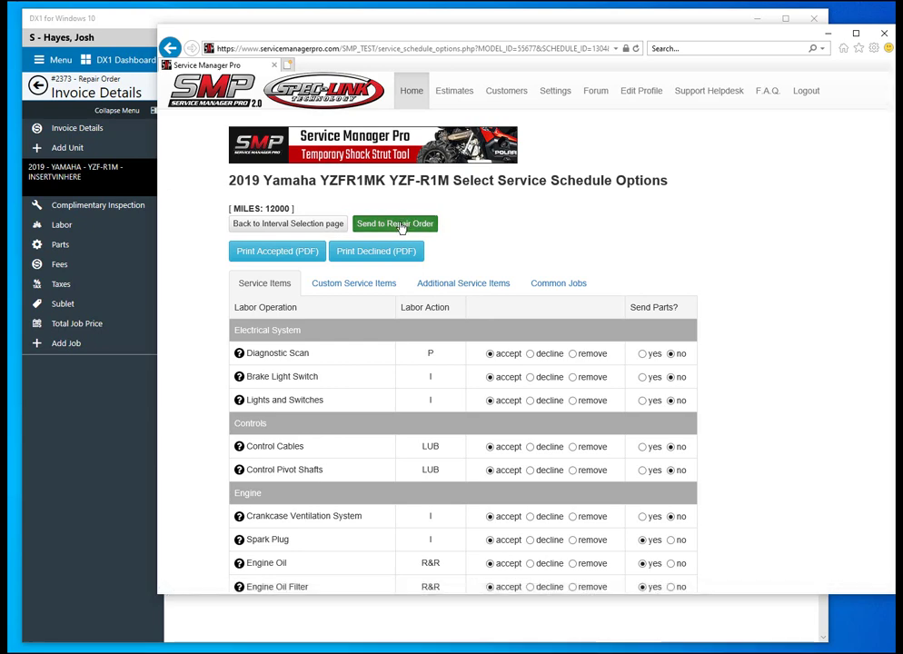
pyautogui.click(401, 226)
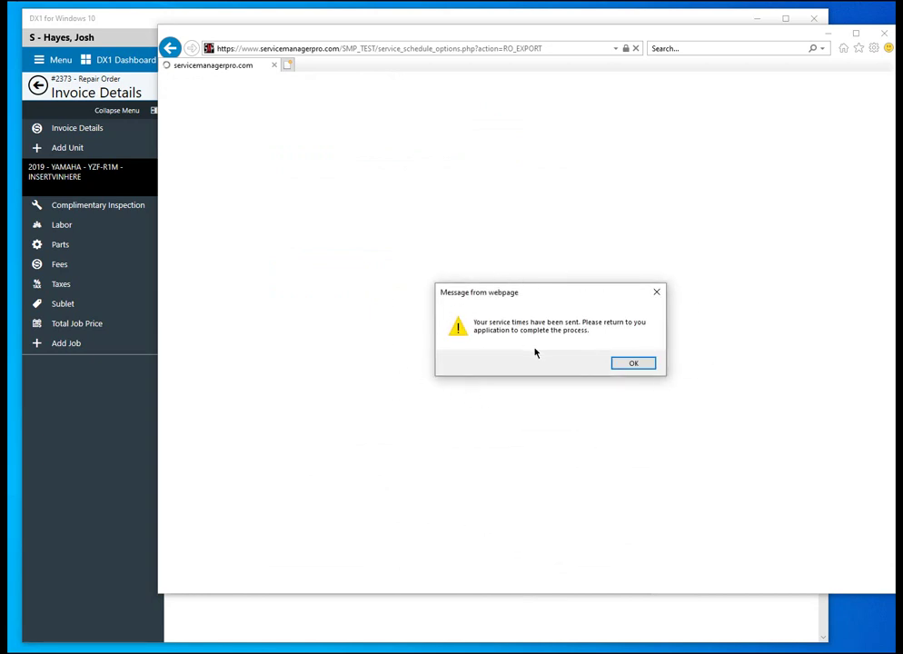
pyautogui.click(632, 363)
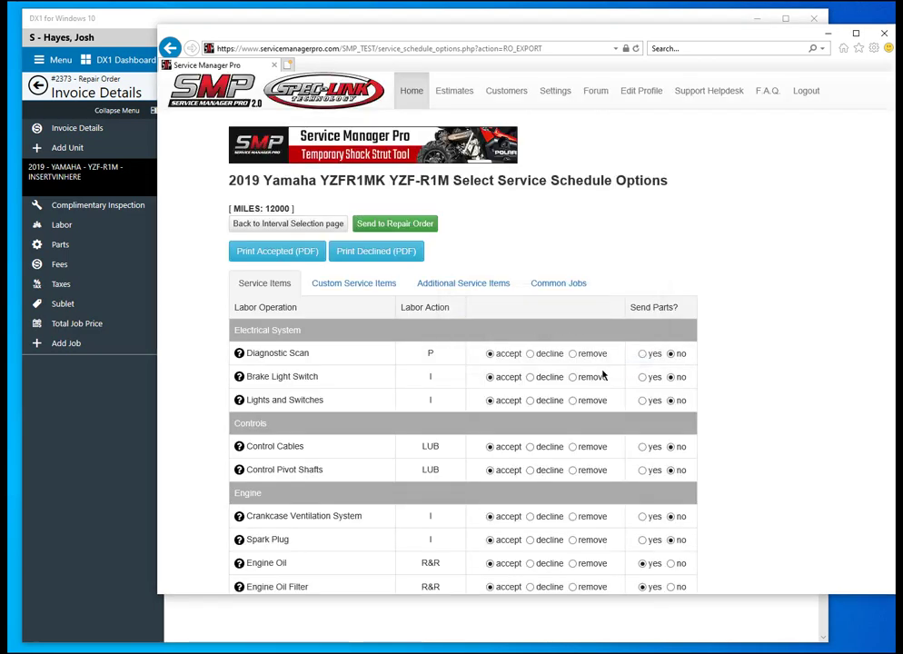
# Step: Switch back to DX1 and import the Service Manager Pro job, choosing replacement part 5GH-13440-61-00 for the superseded oil cleaner element
pyautogui.click(117, 417)
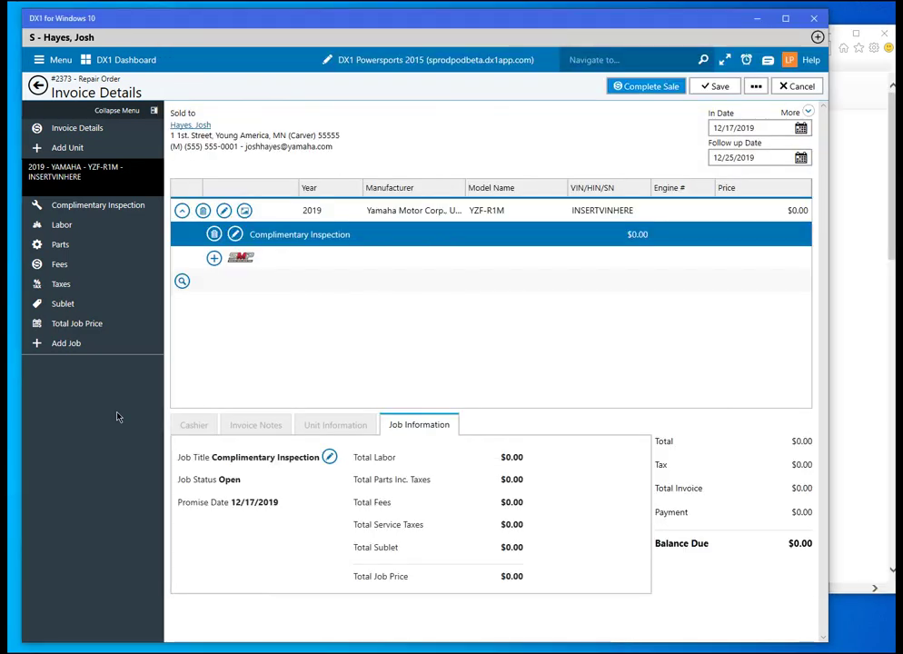
pyautogui.click(238, 261)
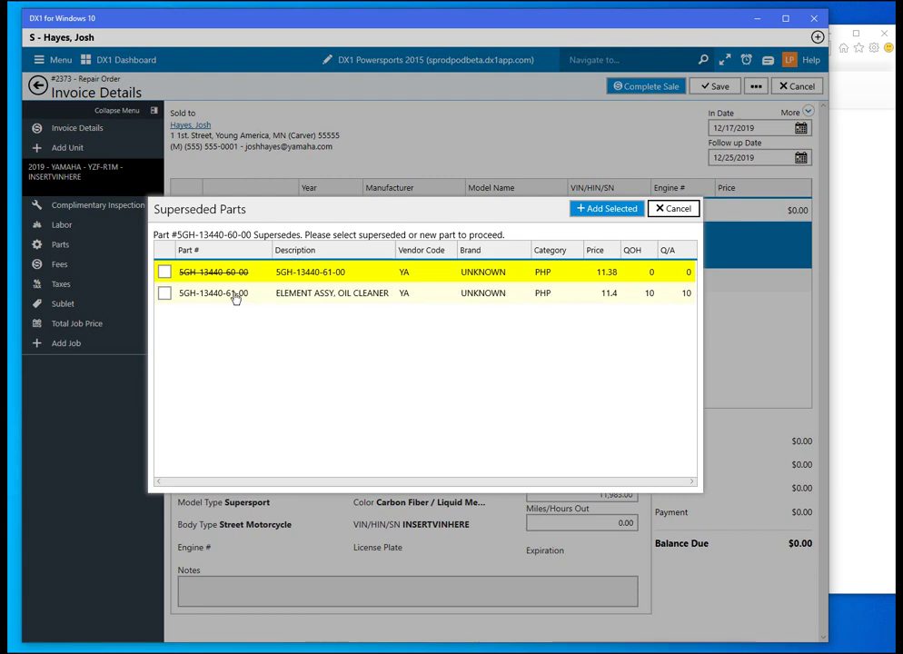
pyautogui.click(188, 293)
pyautogui.click(190, 295)
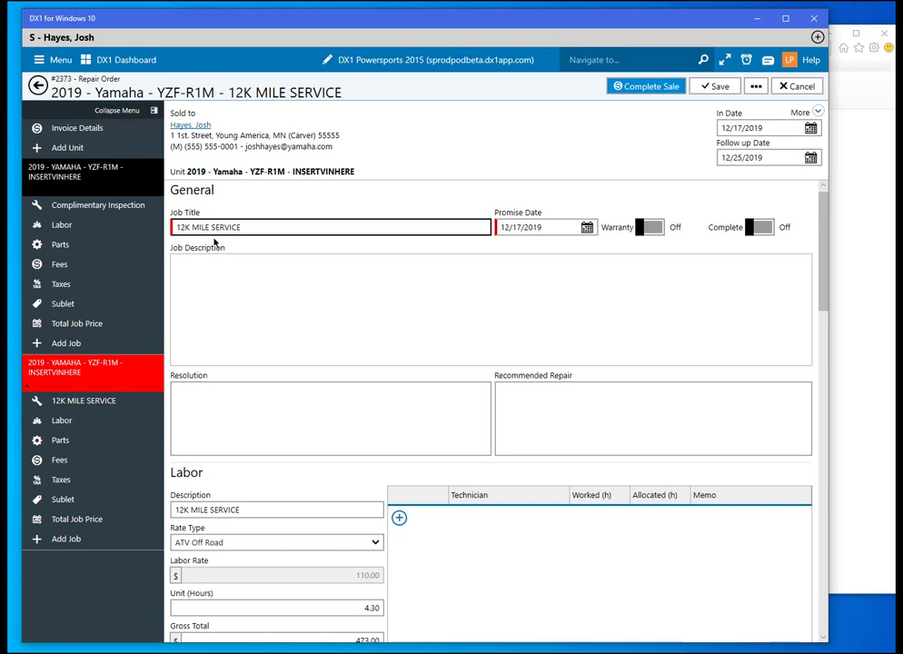
# Step: Review the labor details and the parts list of the imported 12K MILE SERVICE job
pyautogui.scroll(-3, 384, 329)
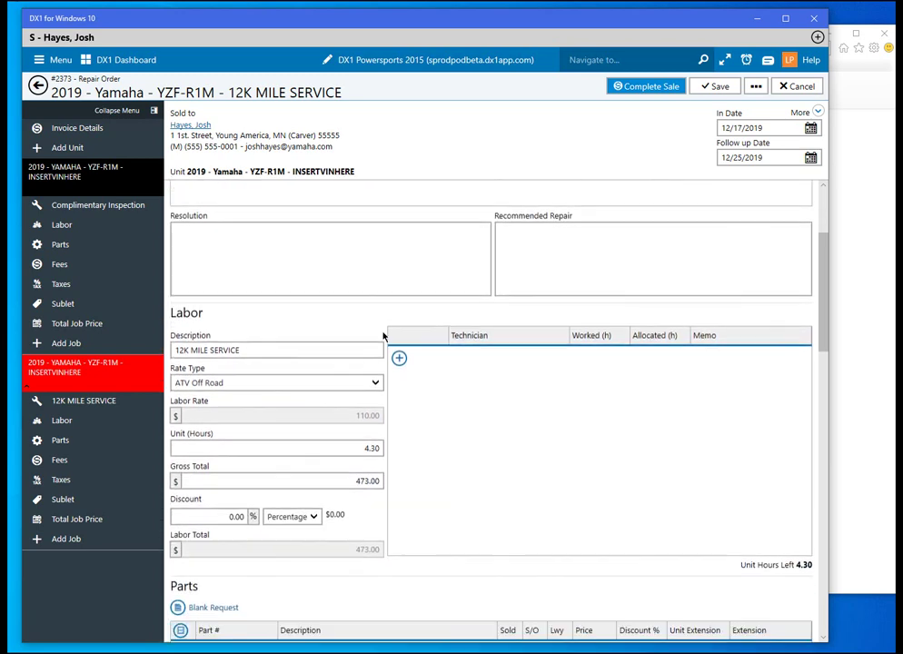
pyautogui.scroll(-1, 437, 411)
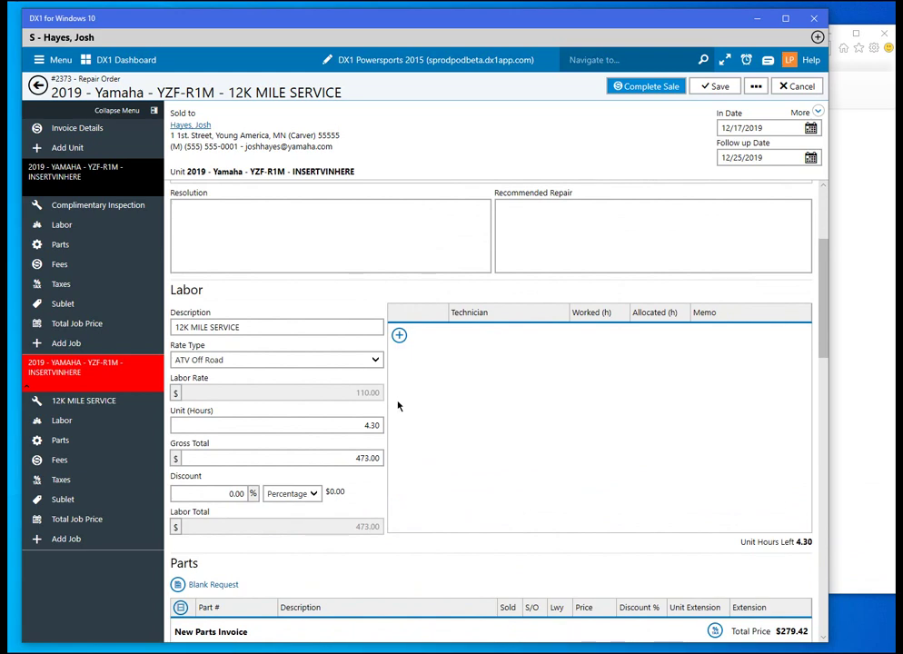
pyautogui.scroll(-1, 396, 407)
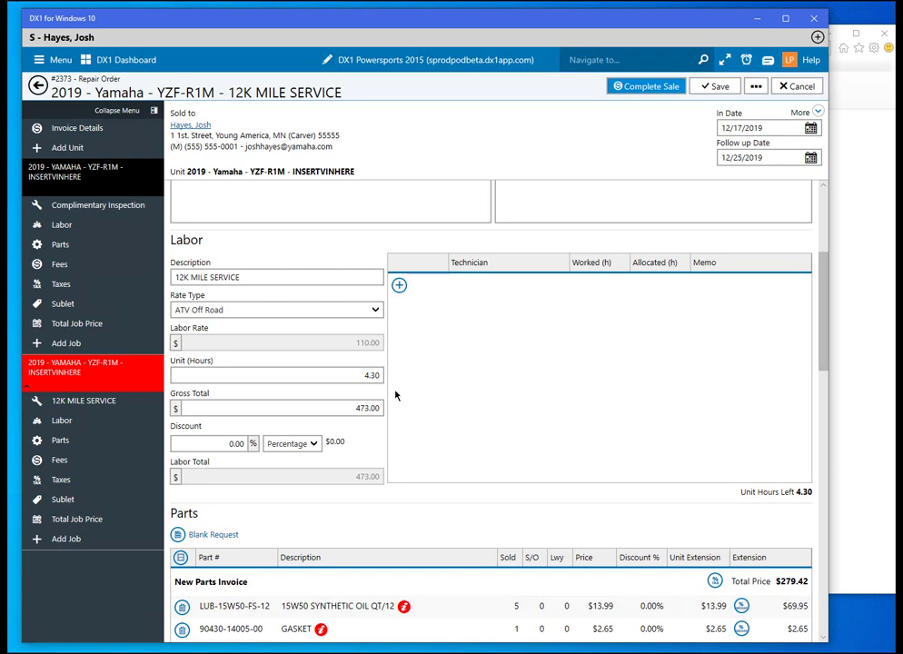
pyautogui.scroll(-3, 395, 395)
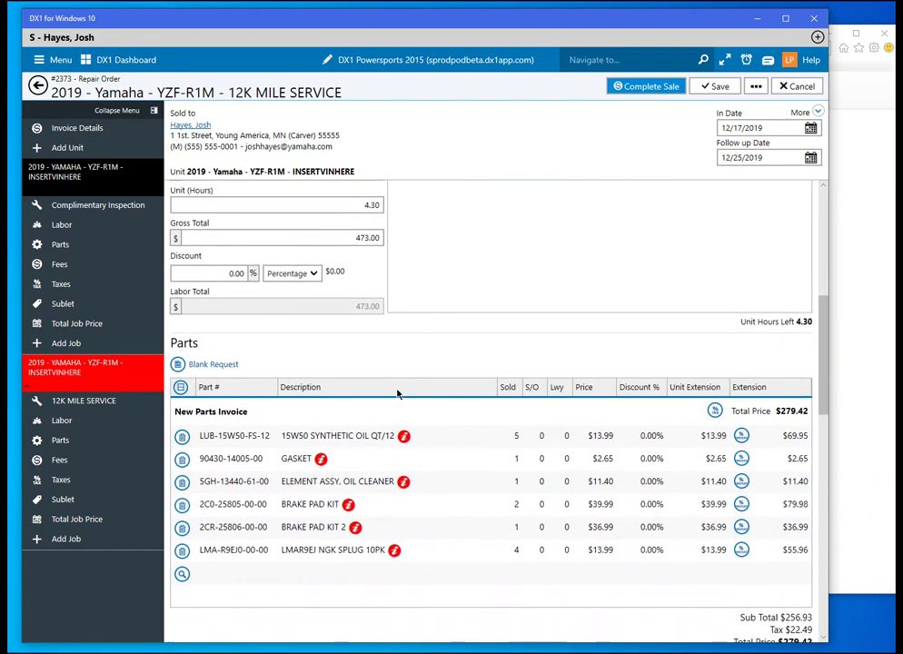
pyautogui.scroll(-1, 396, 393)
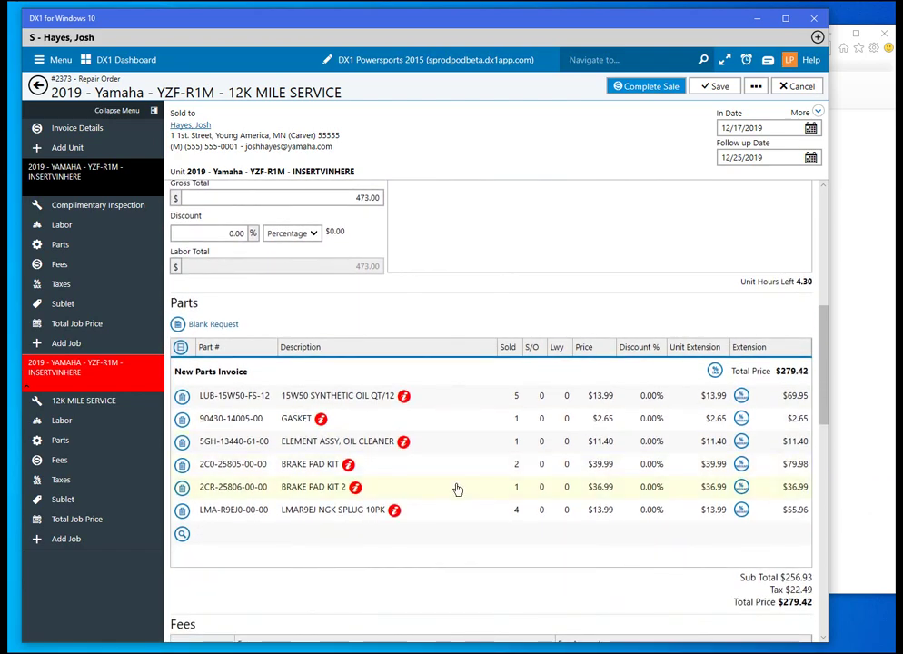